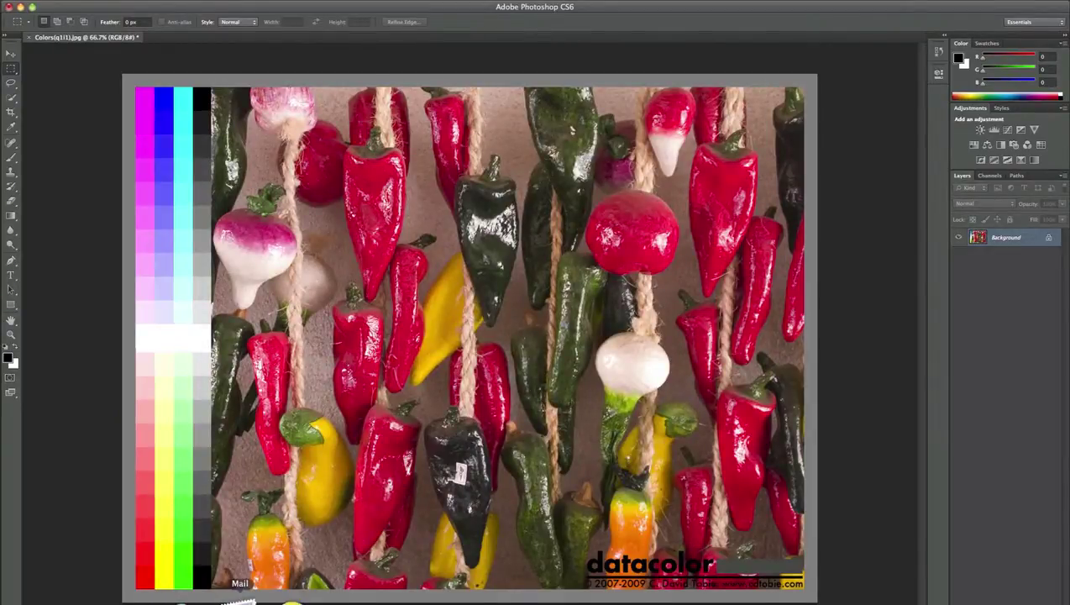
click(311, 596)
click(718, 194)
click(169, 20)
text(down)
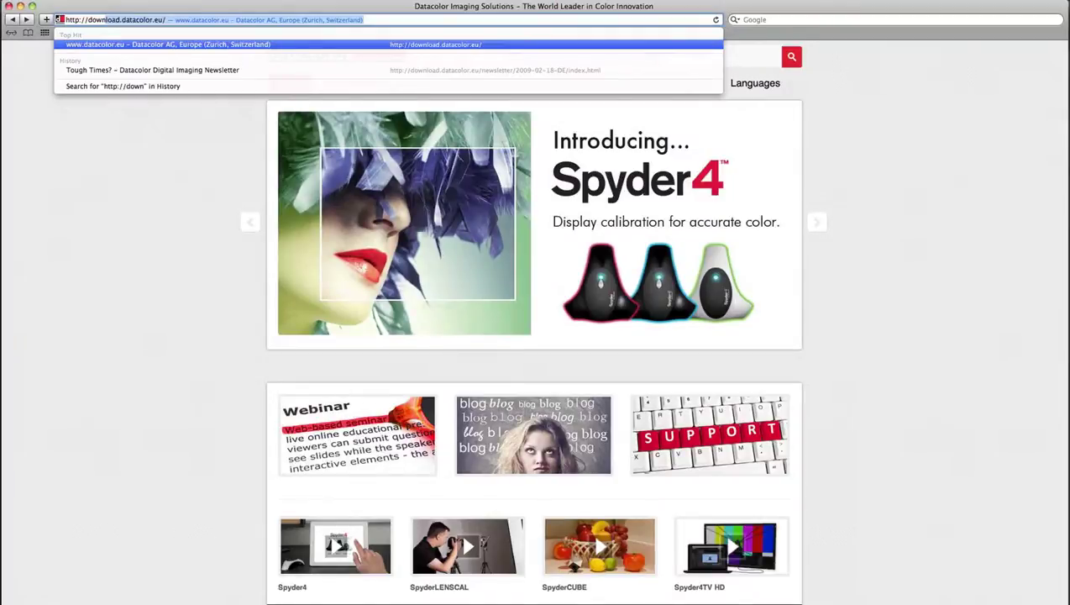
text(load.datac)
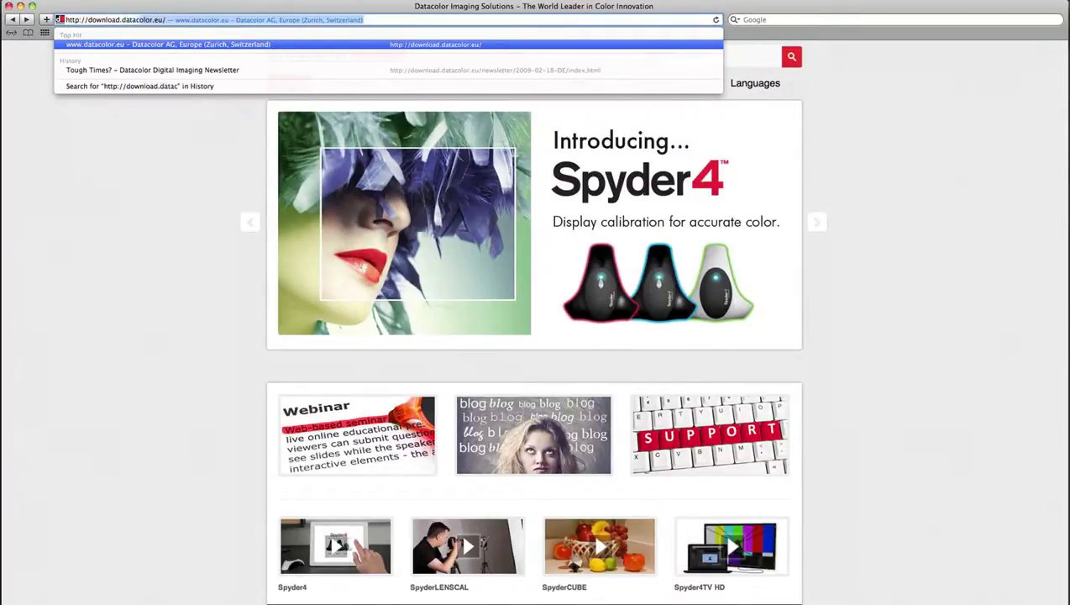
text(olor.eu/fi)
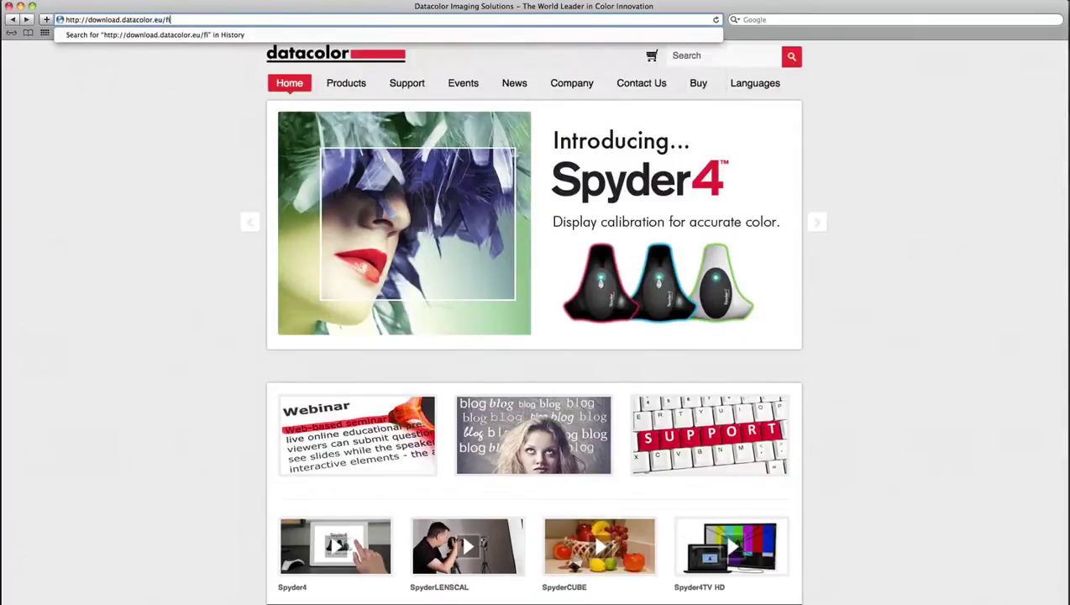
text(les/GenericRGB.)
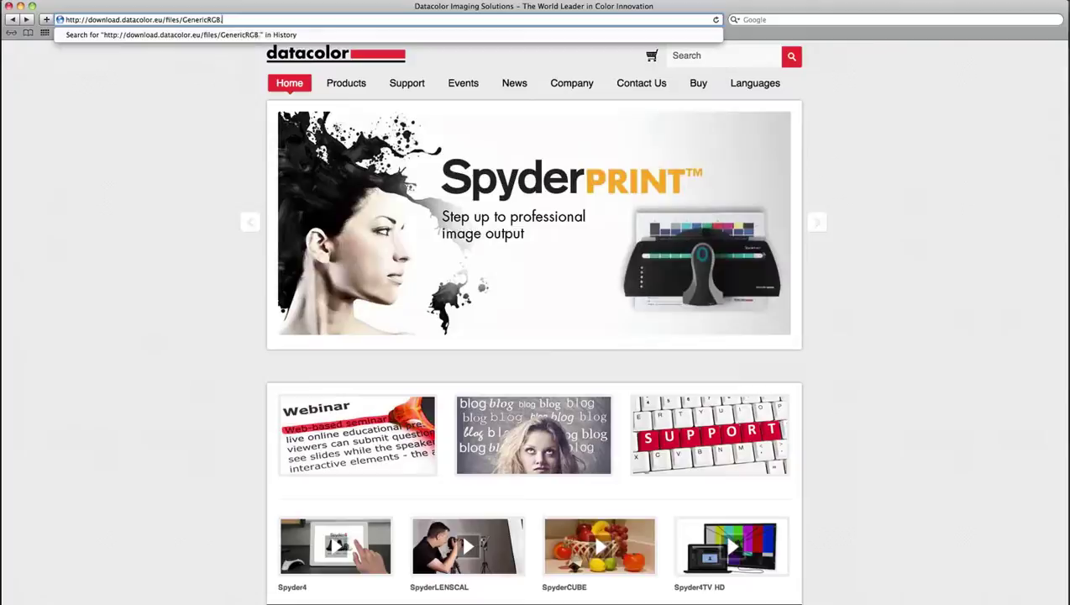
text(zip)
key(Return)
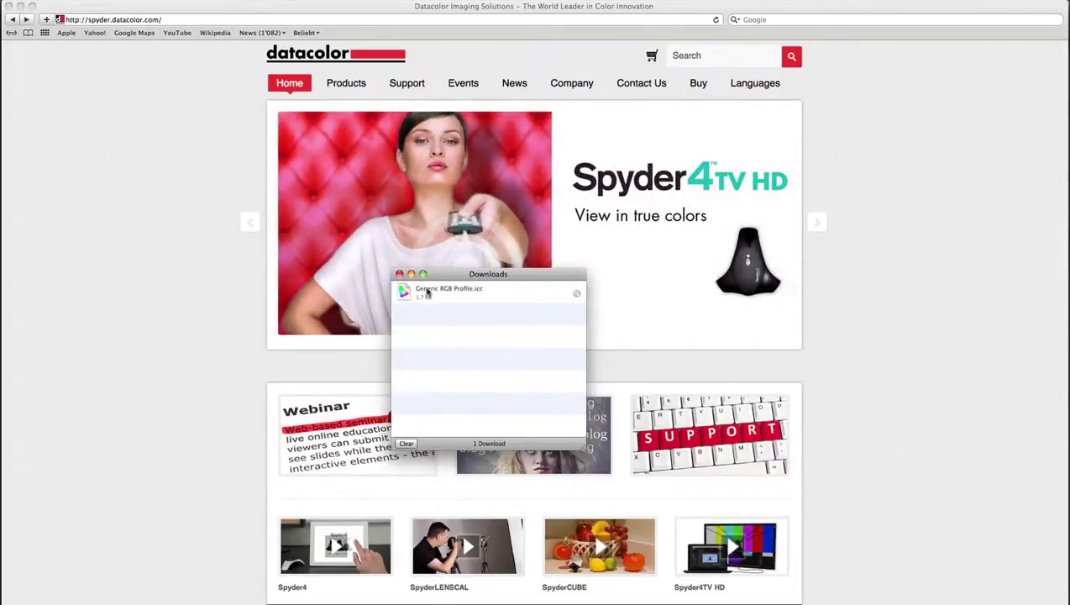
Step: Reveal the downloaded Generic RGB Profile.icc in Finder and place it in the home folder's Library/ColorSync/Profiles folder
click(577, 295)
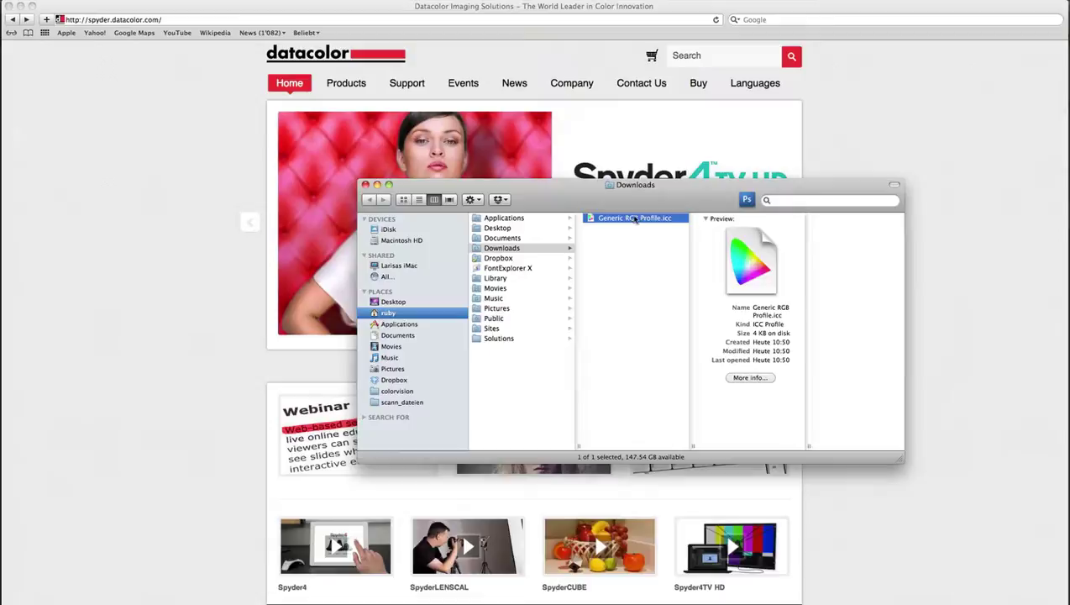
drag(636, 220, 854, 265)
click(954, 311)
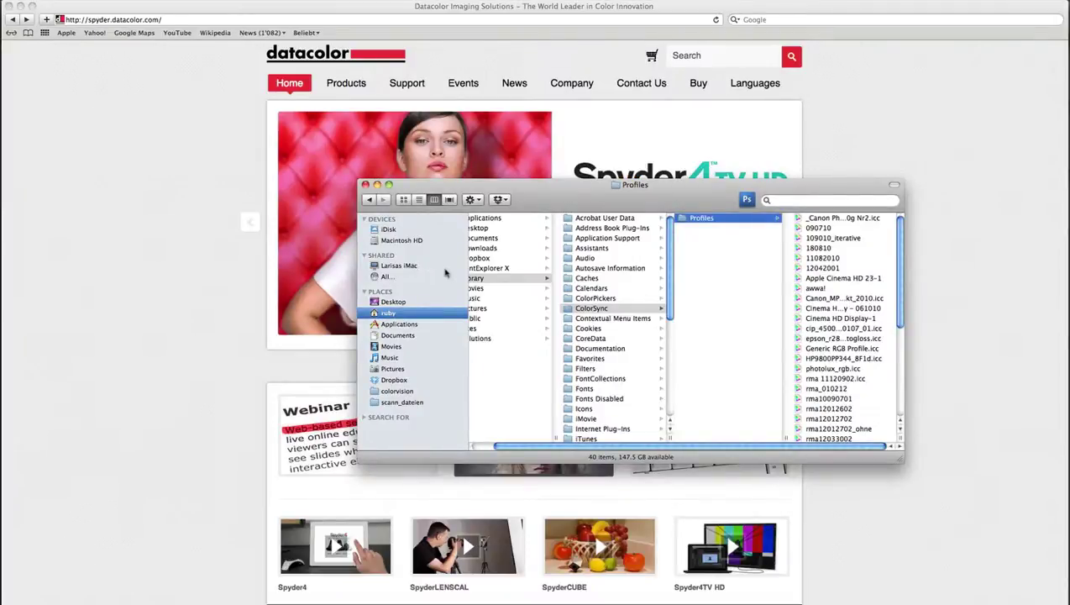
click(366, 185)
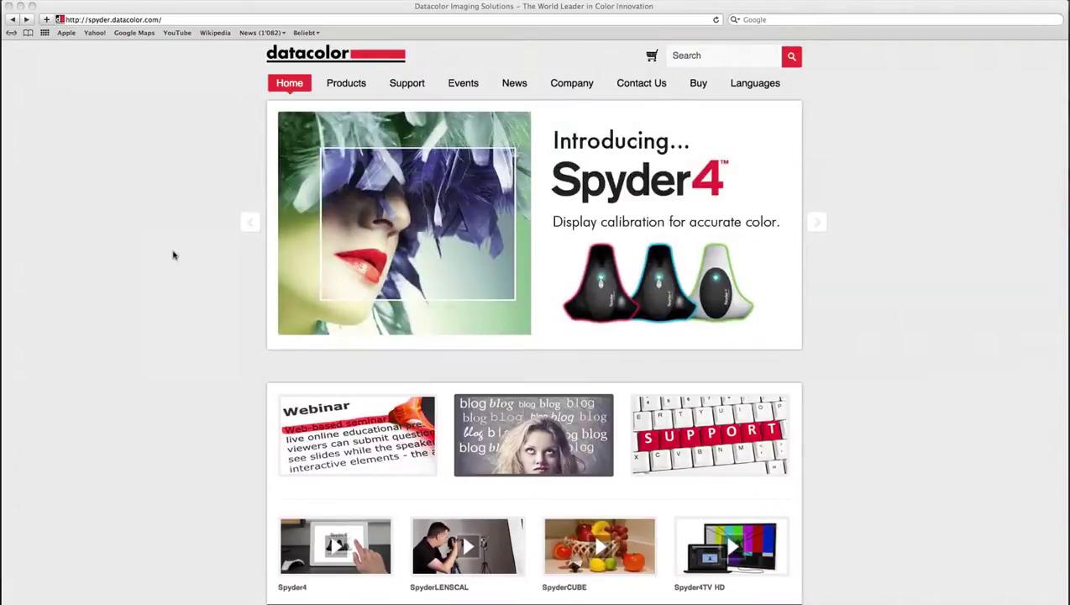
Step: Switch to ColorSync Utility, select SPR2880 Epson Premium Glossy under the EPSON Stylus Photo R2880 printer, and highlight the file name in its current profile path
key(ctrl+Up)
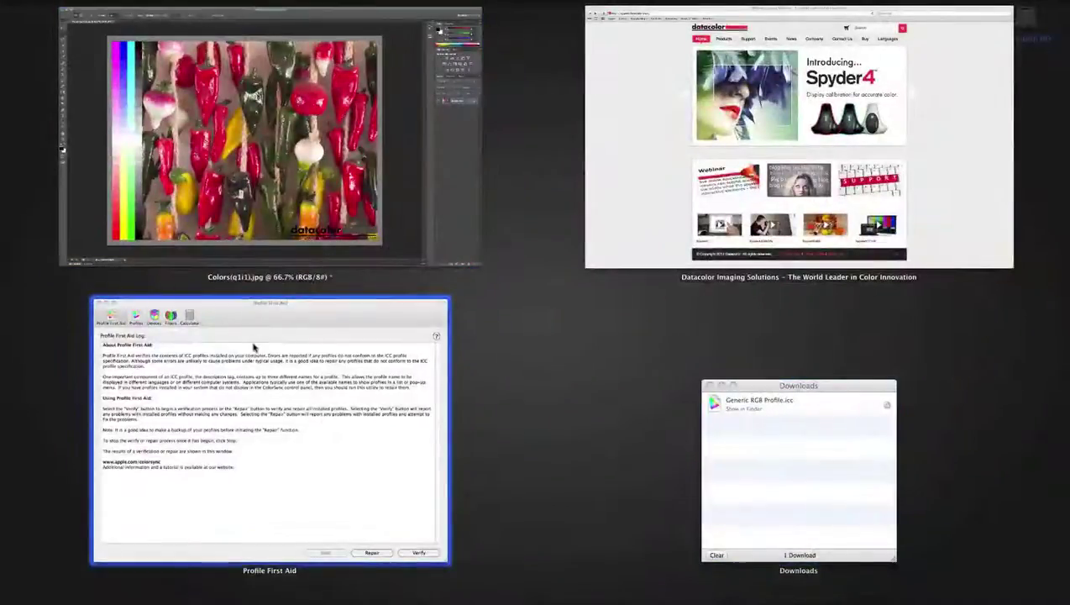
click(269, 420)
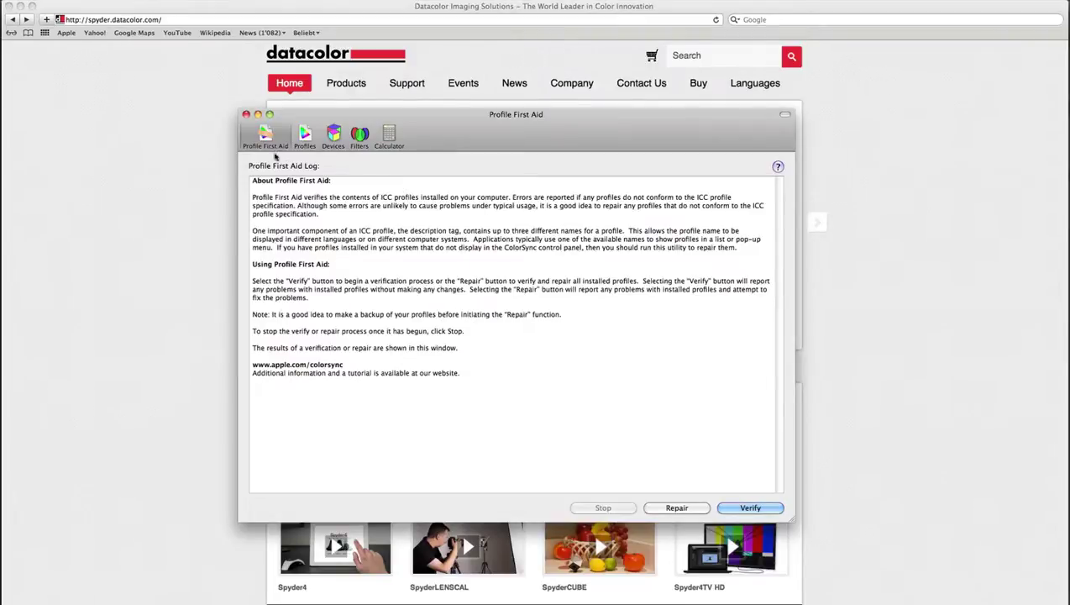
click(331, 138)
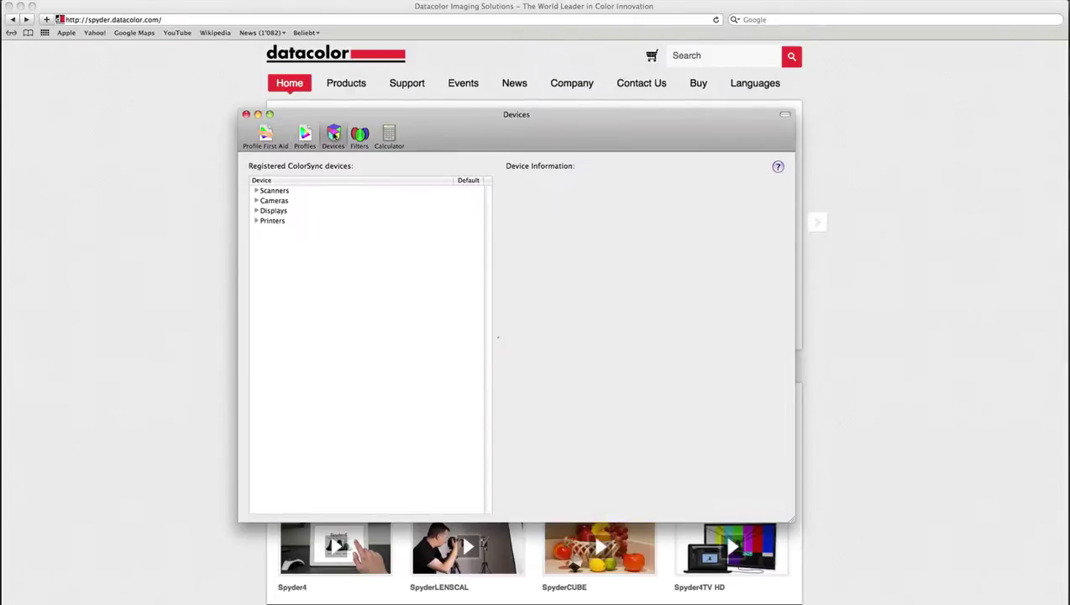
click(256, 221)
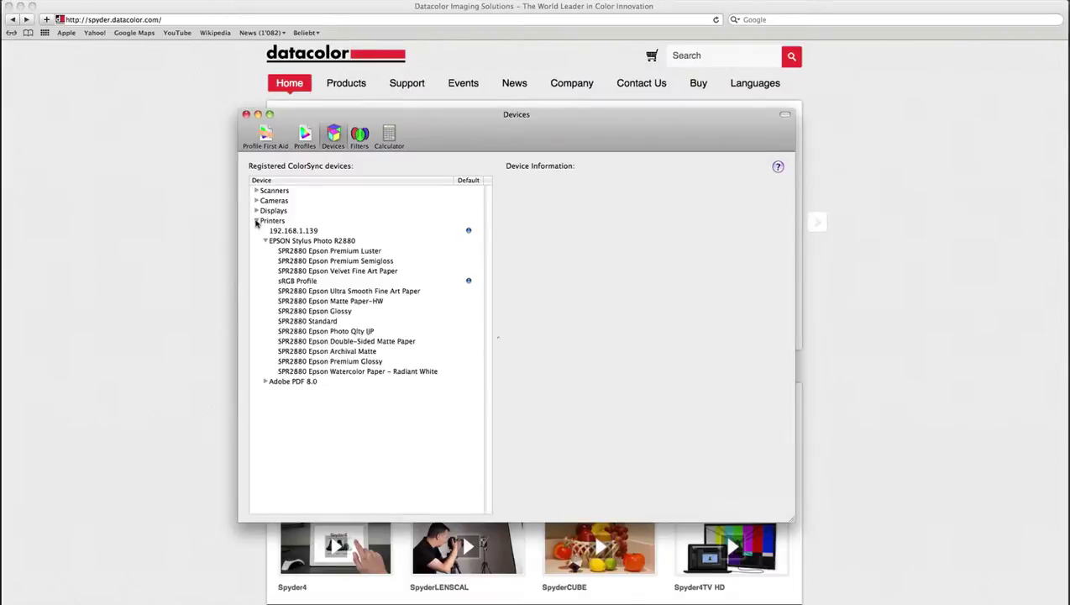
click(317, 242)
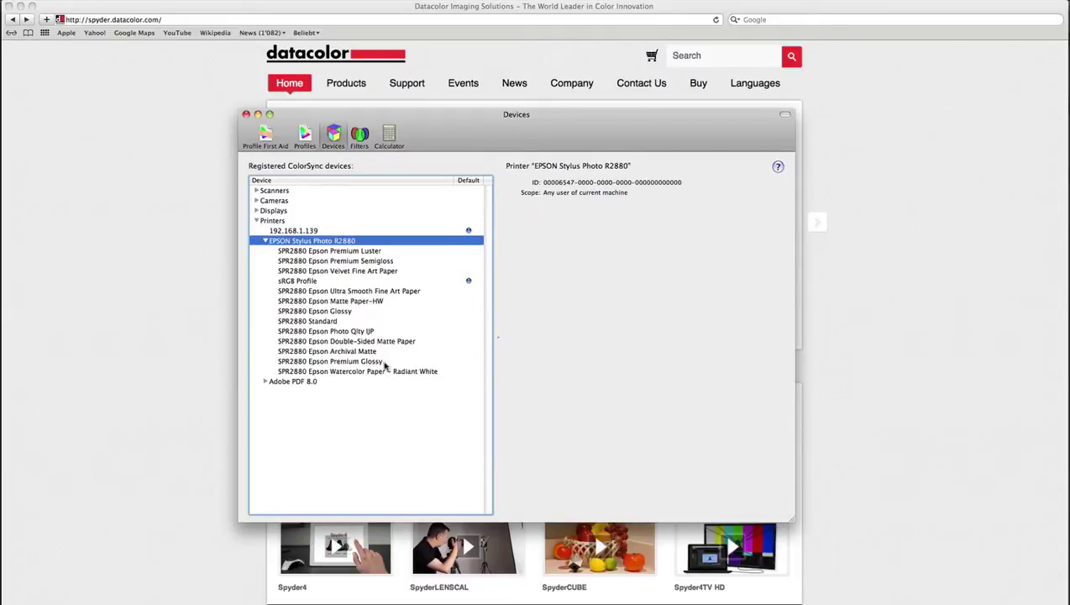
click(335, 362)
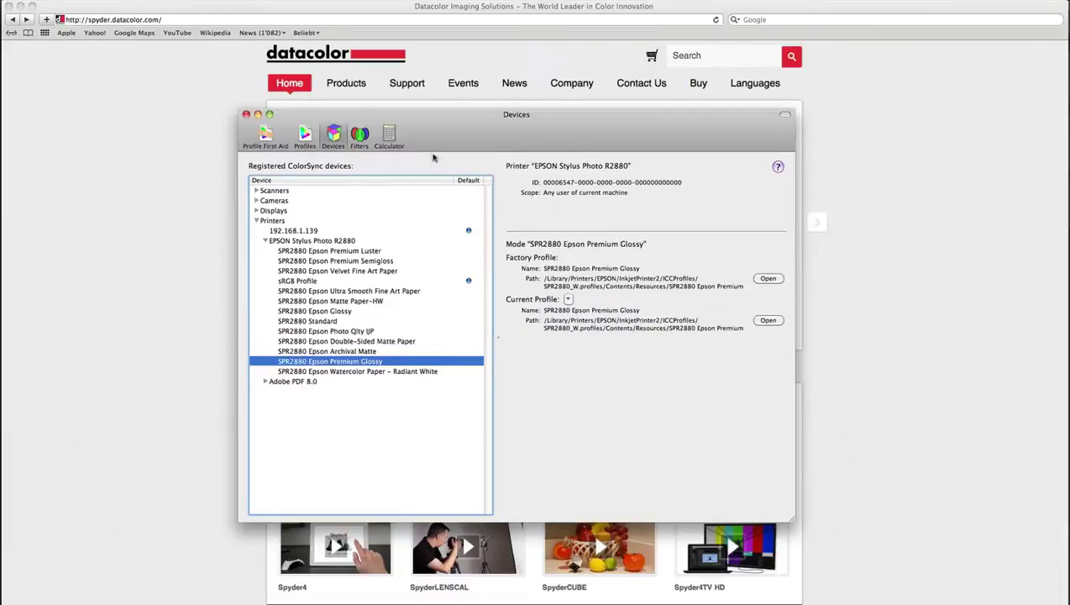
click(743, 329)
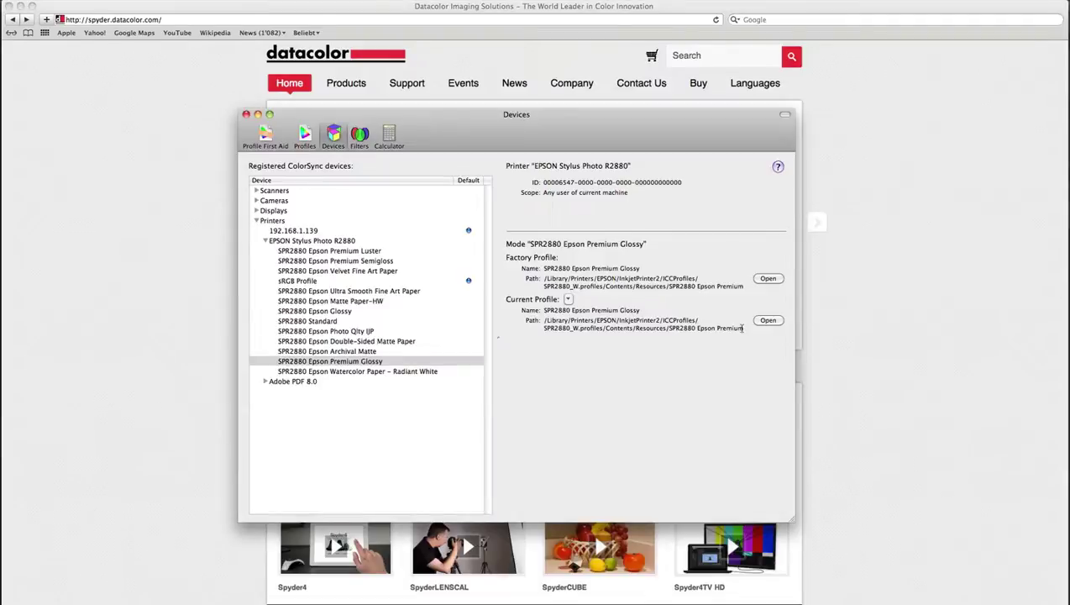
drag(742, 328, 673, 331)
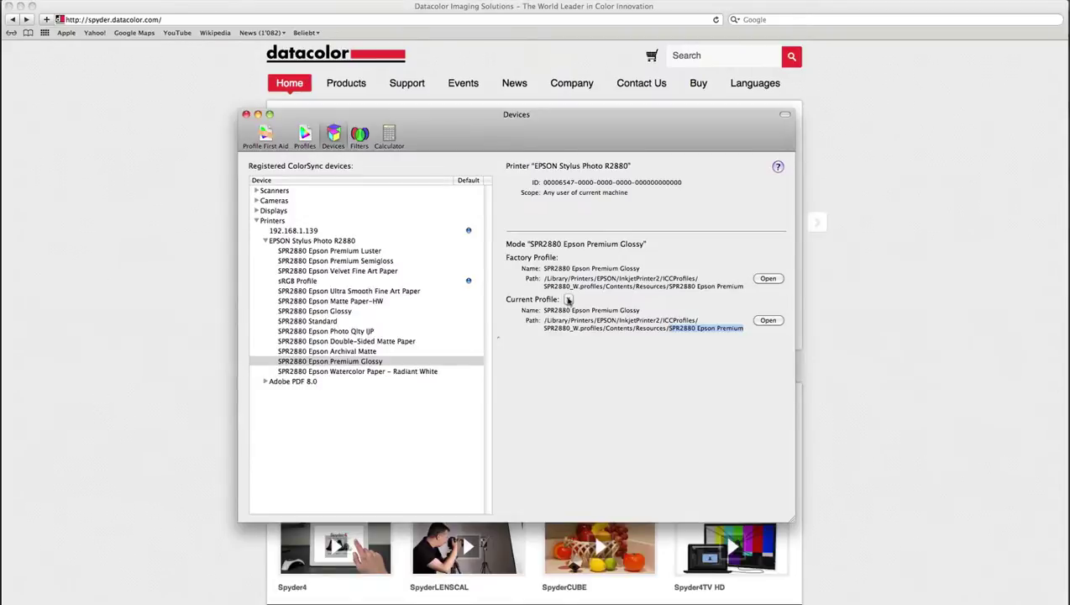
Step: Set the current profile of SPR2880 Epson Premium Glossy to Generic RGB Profile.icc from the home folder's Library/ColorSync/Profiles, and close the utility window
click(568, 300)
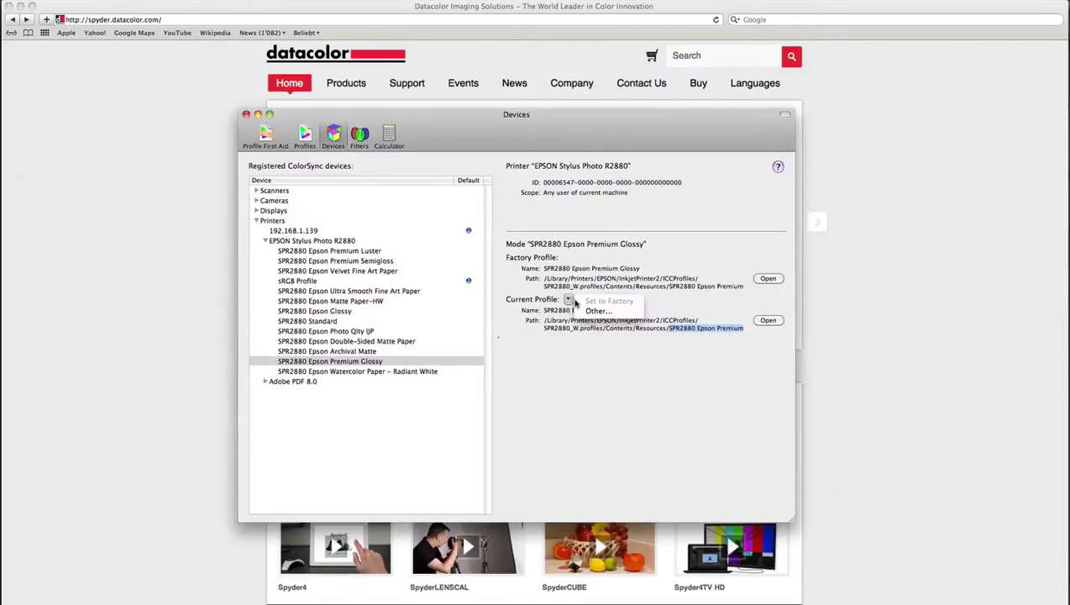
click(569, 299)
click(568, 300)
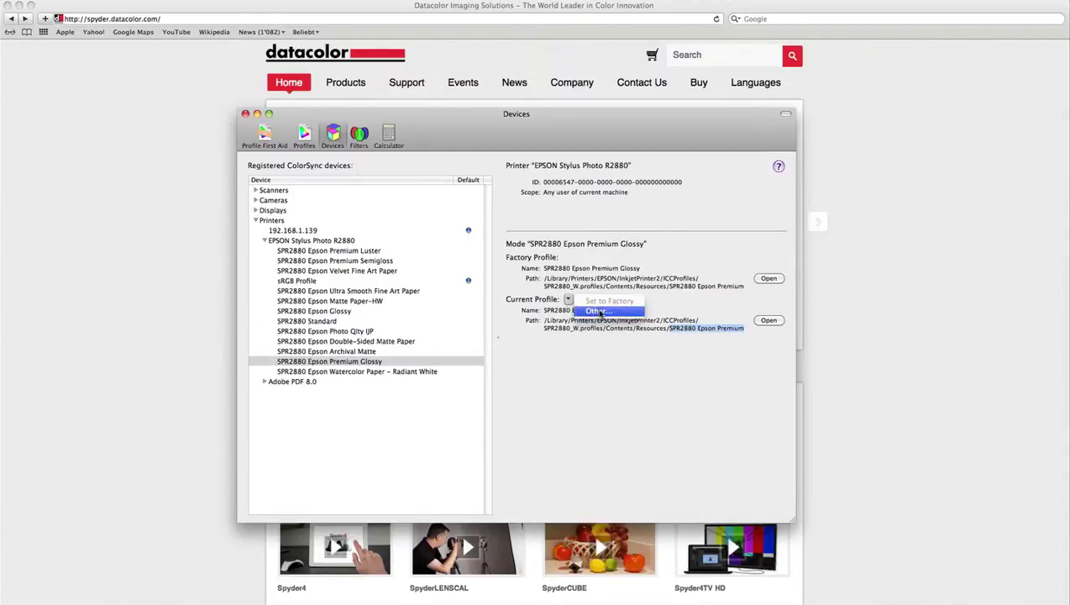
click(598, 311)
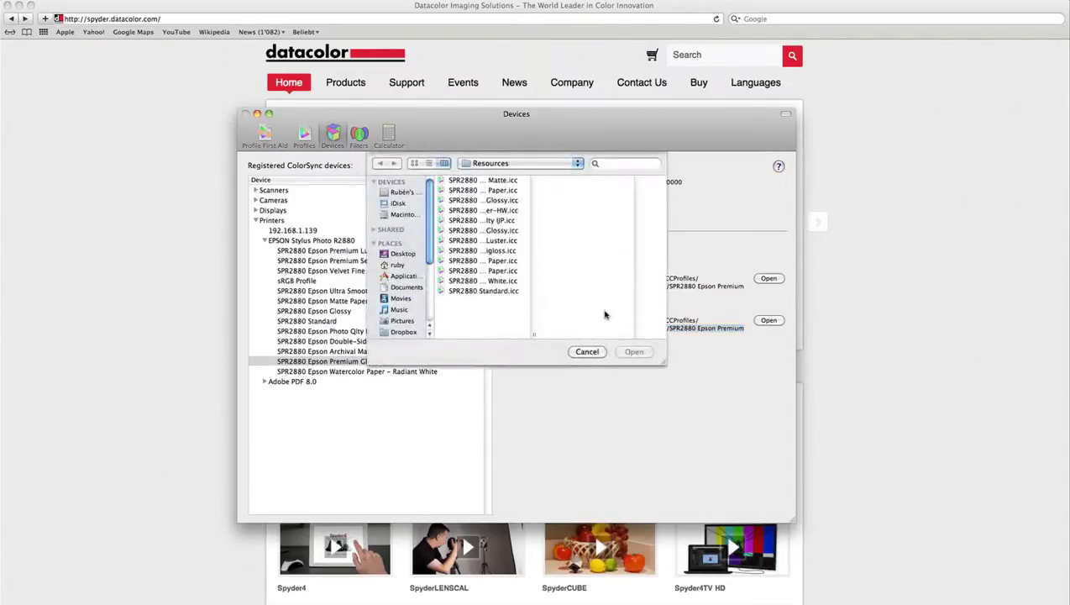
click(397, 265)
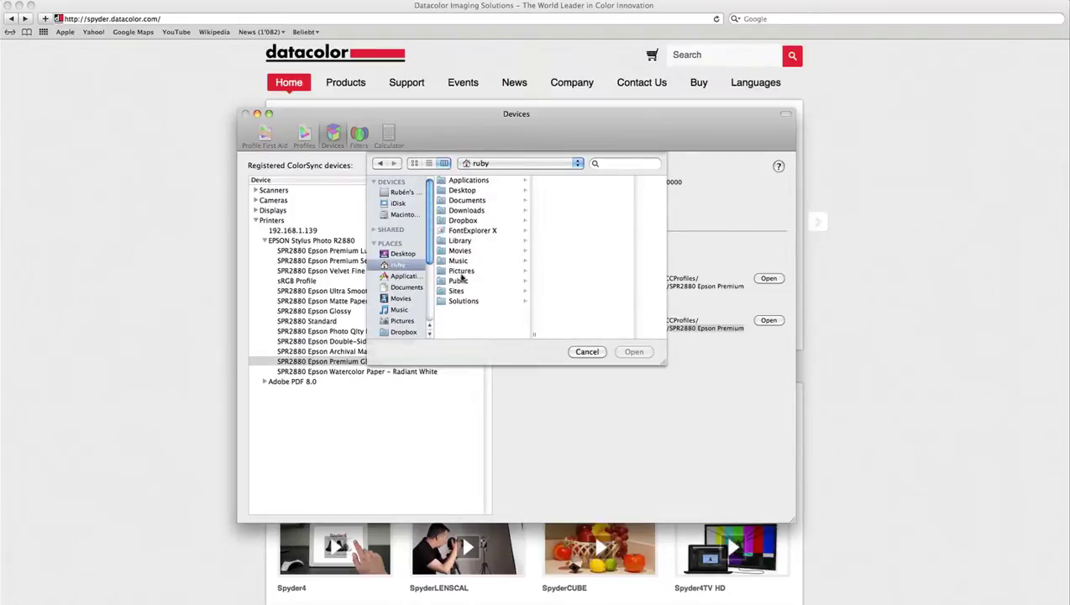
click(460, 241)
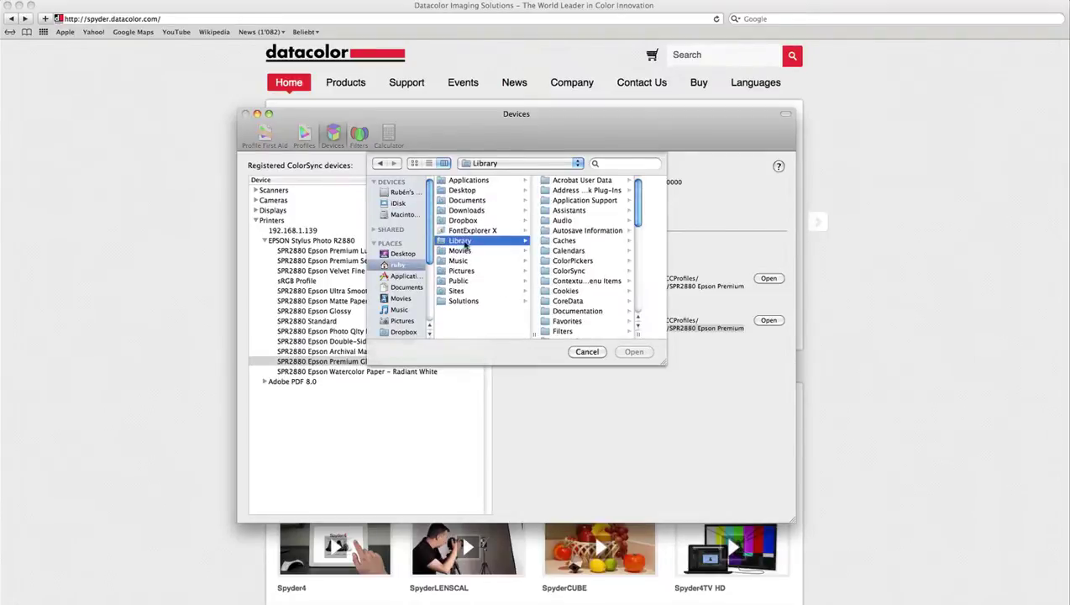
click(579, 274)
click(588, 182)
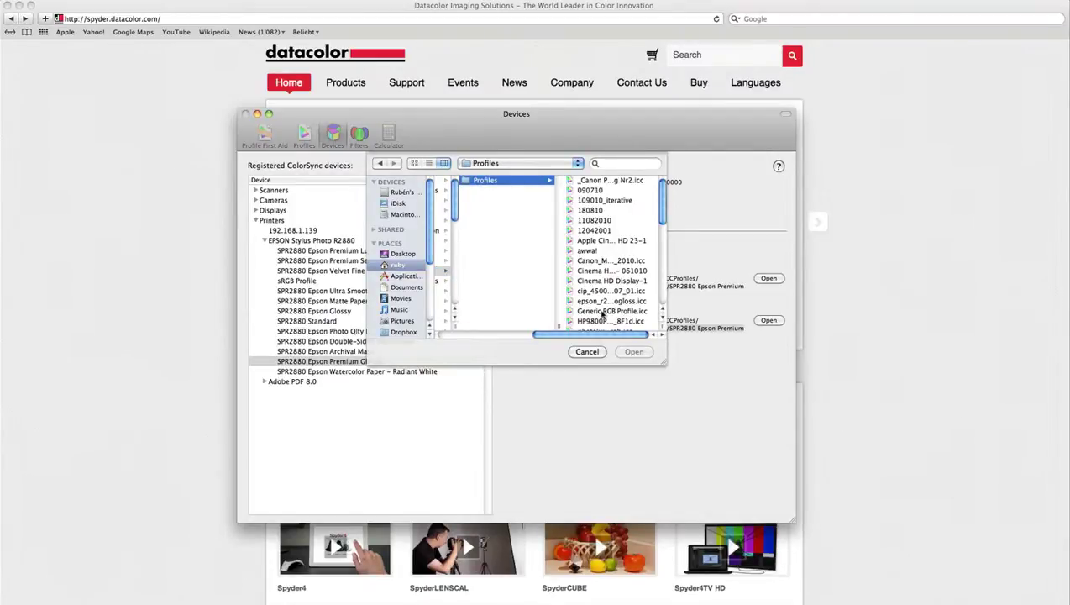
click(601, 313)
click(633, 351)
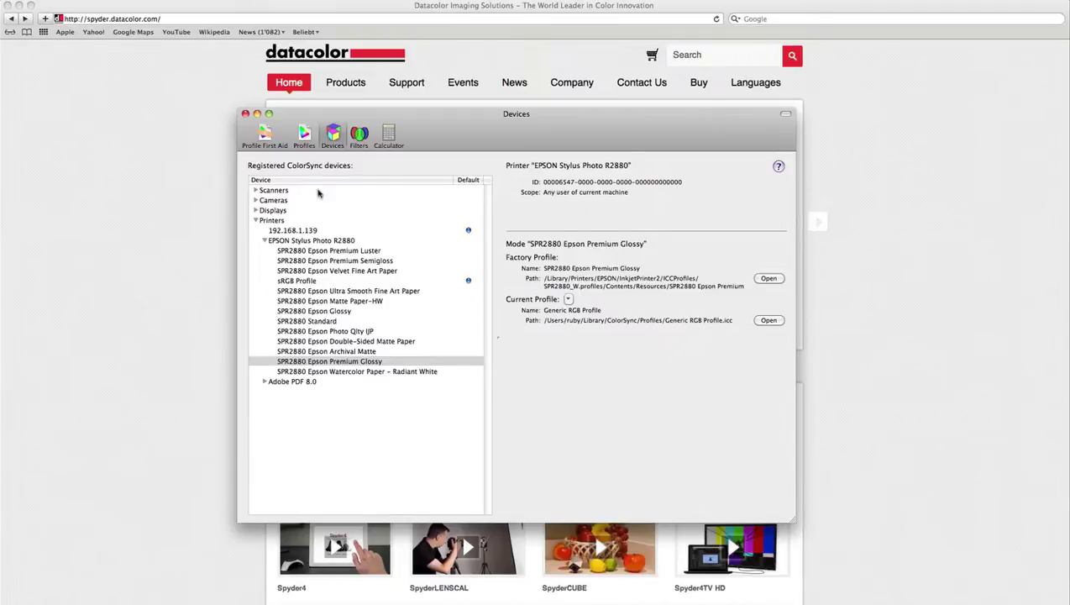
click(245, 113)
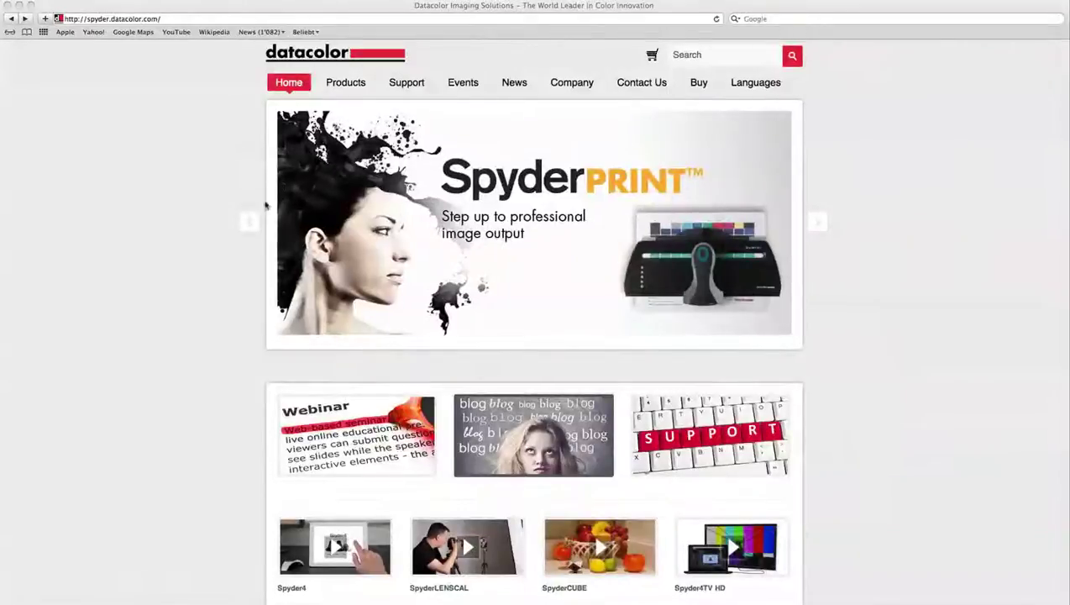
Step: Switch to Photoshop and open the print settings dialog for the Colors(q1i1).jpg image
key(ctrl+Up)
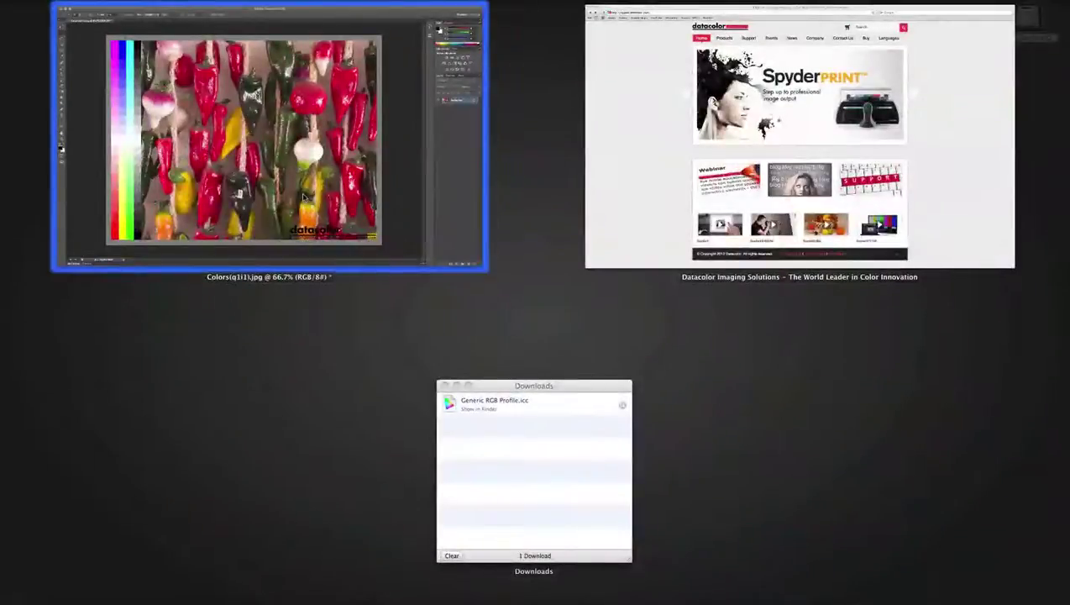
click(194, 251)
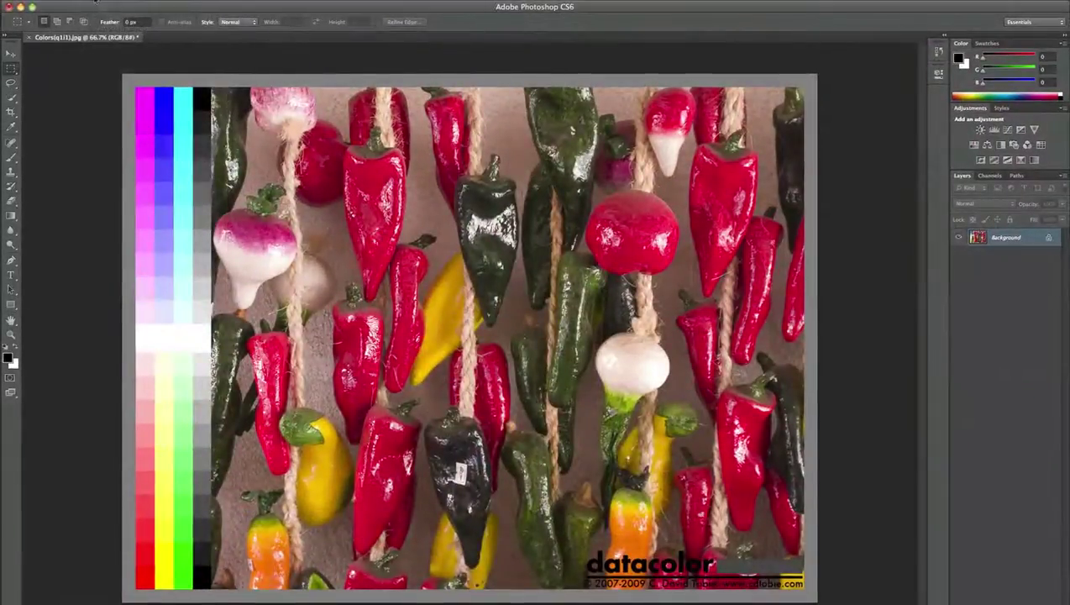
click(93, 3)
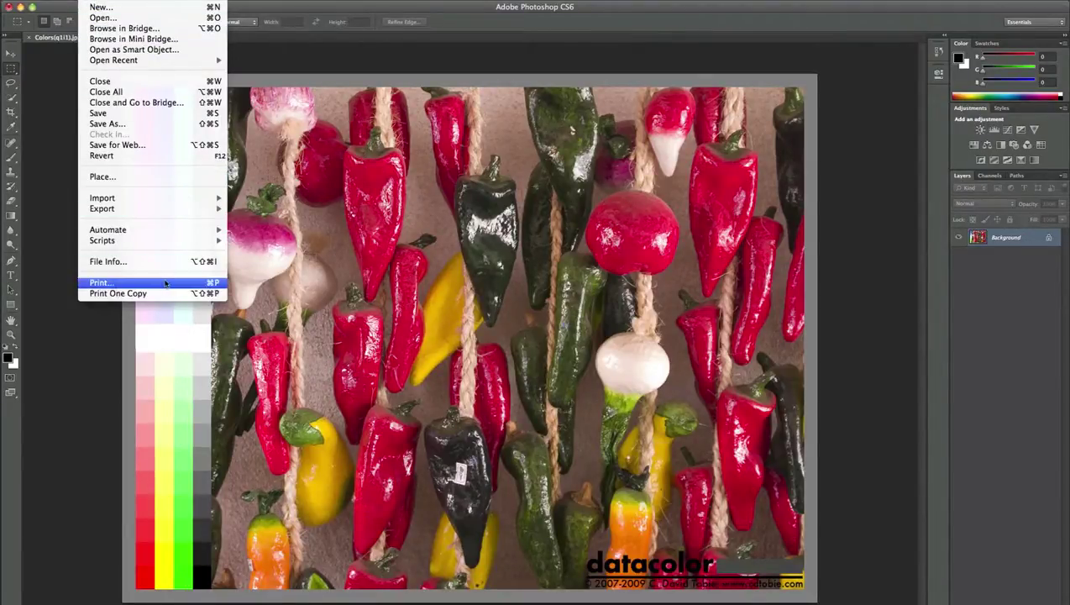
click(165, 287)
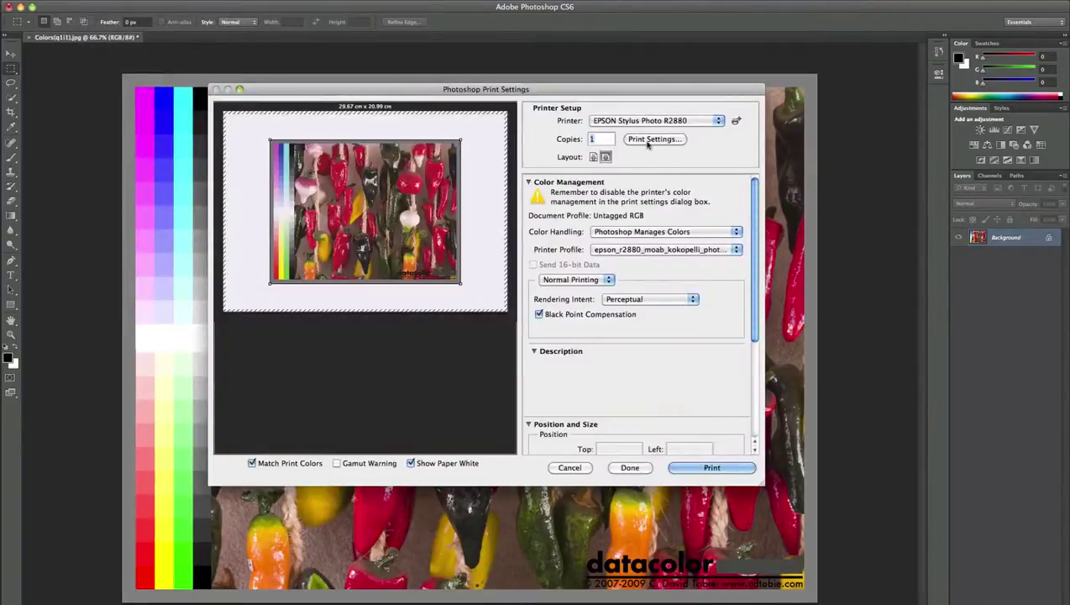
Step: Review the printer driver's Color Matching and Print Settings options, save them, and print the image
click(647, 139)
click(495, 201)
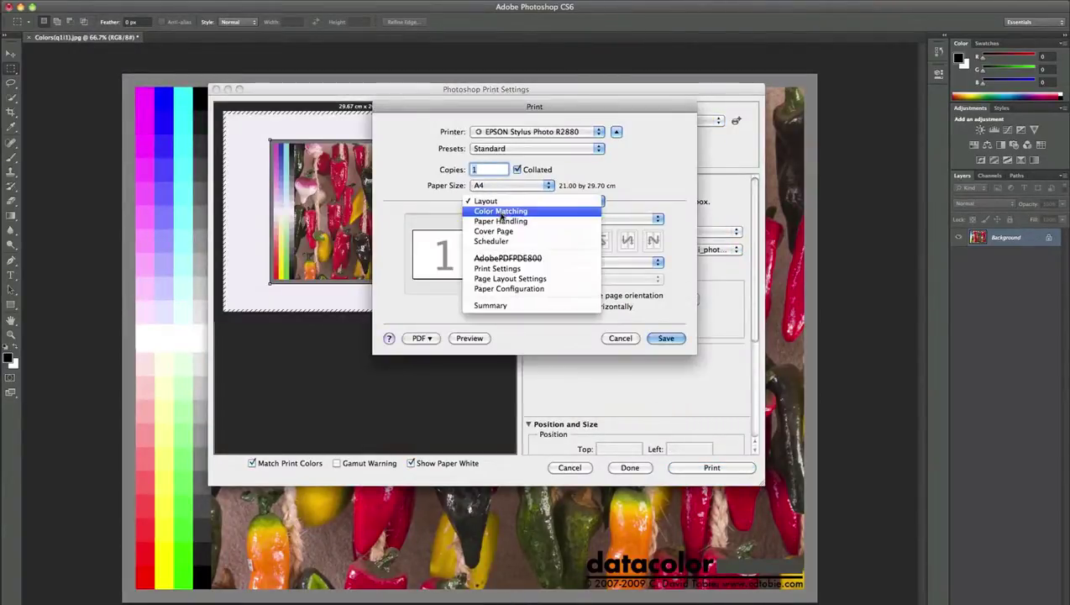
click(502, 213)
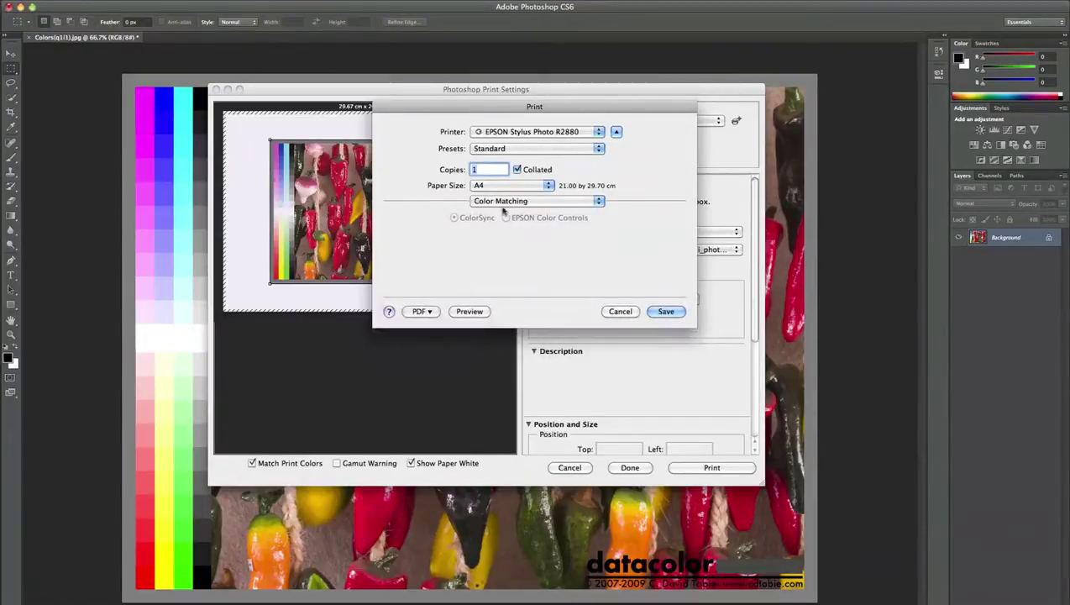
click(504, 203)
click(508, 260)
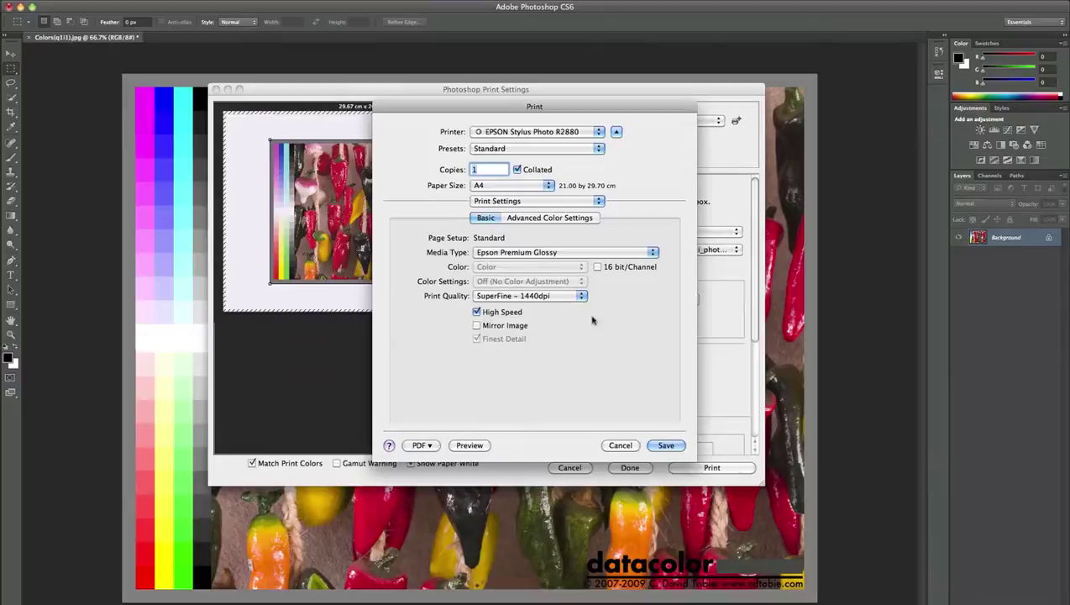
click(665, 445)
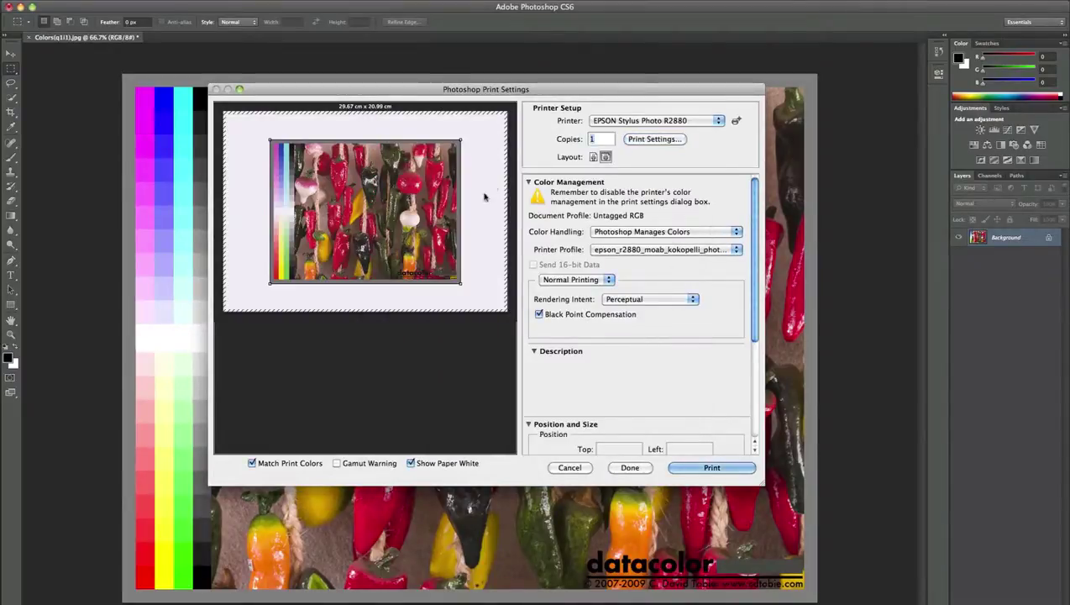
scroll(727, 444, down, 5)
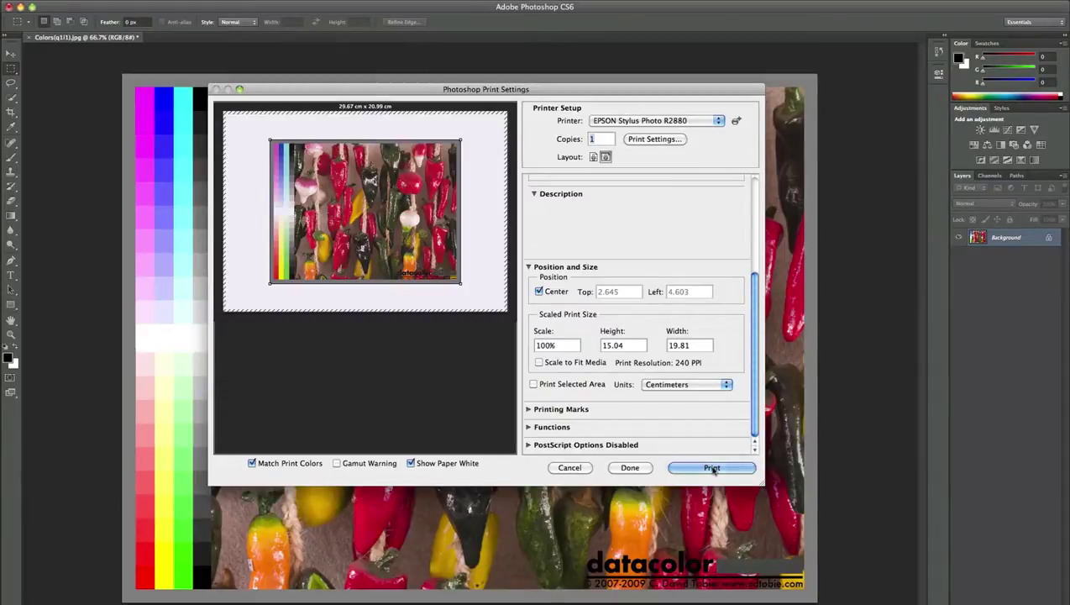
click(707, 472)
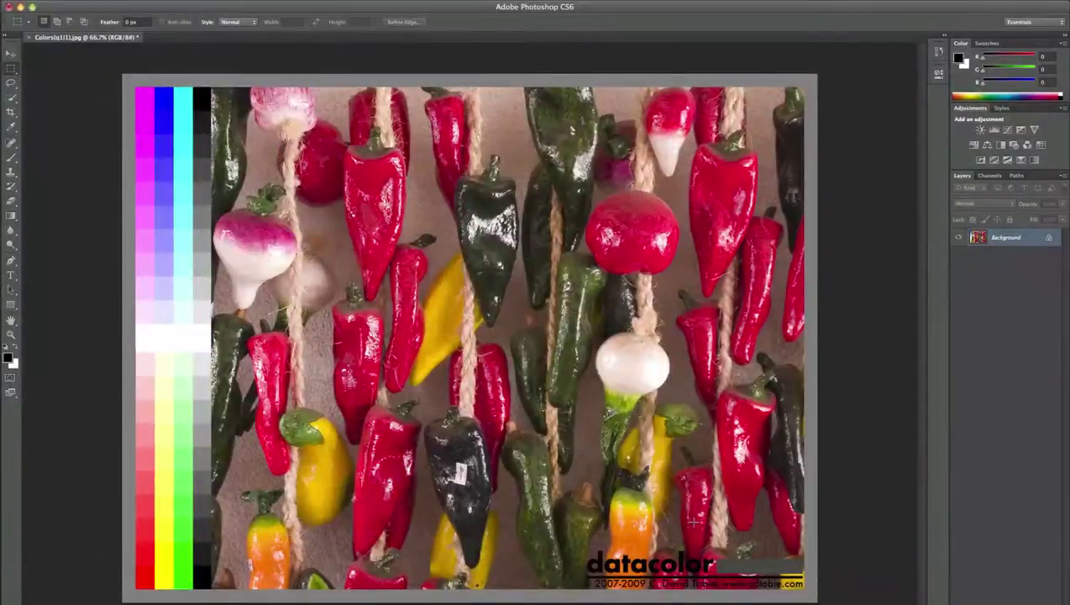